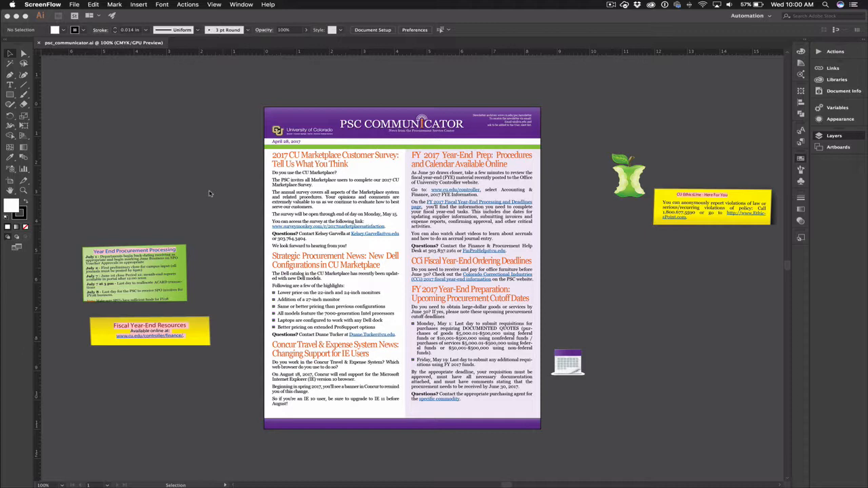
# - Open the Paragraph Styles panel for the newsletter document
pyautogui.click(238, 146)
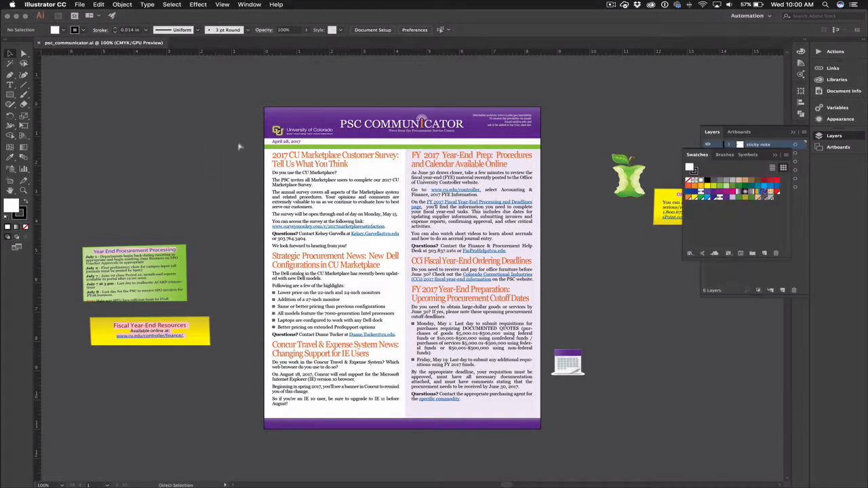
pyautogui.press('super+equal')
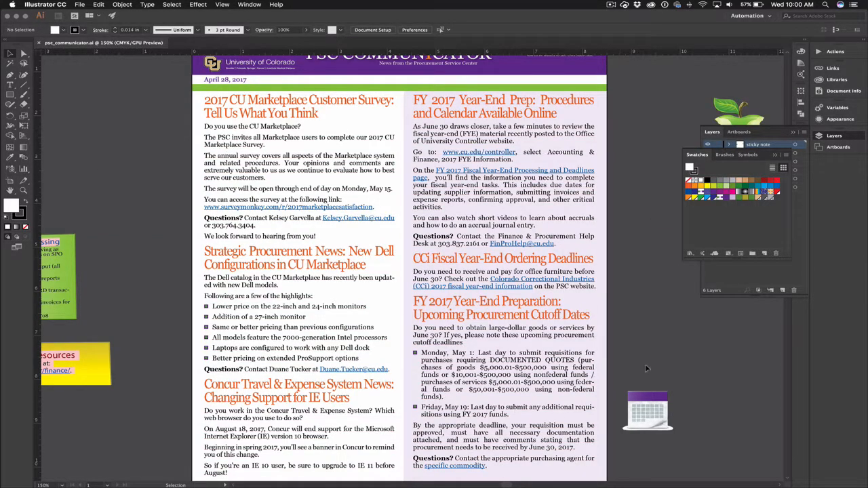
pyautogui.press('a')
pyautogui.press('super+minus')
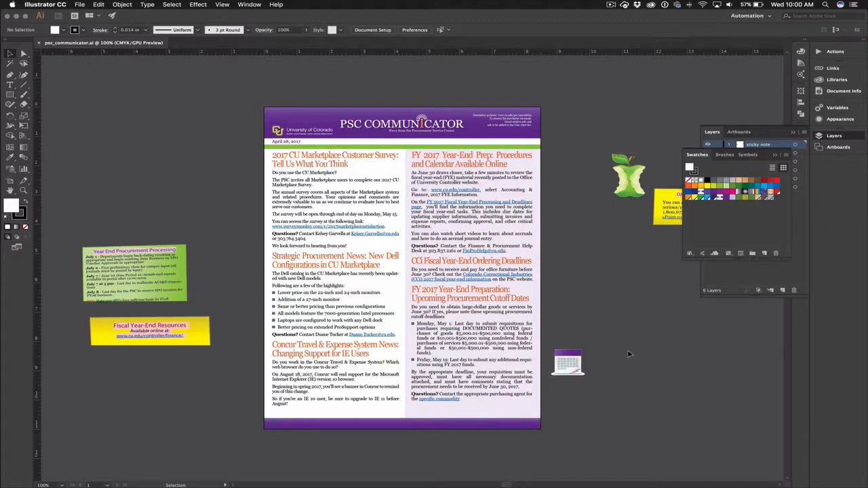
pyautogui.press('super+equal')
pyautogui.press('super+equal')
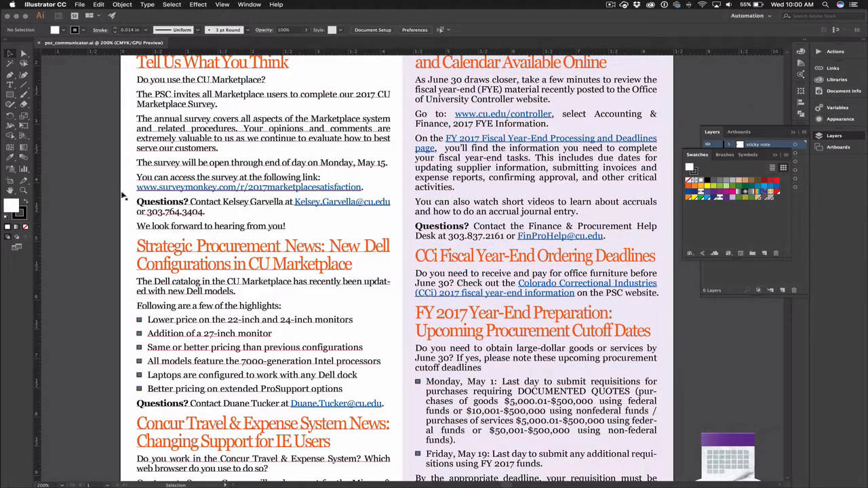
pyautogui.scroll(3, 101, 178)
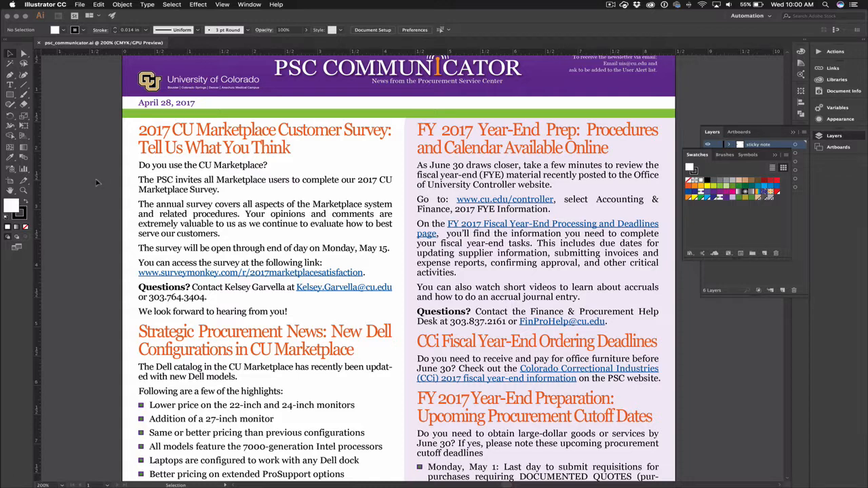
pyautogui.scroll(1, 97, 182)
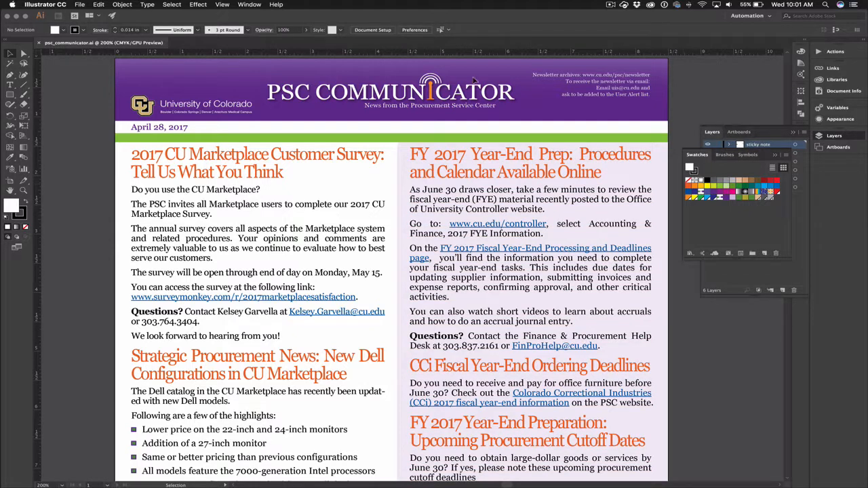
pyautogui.click(244, 4)
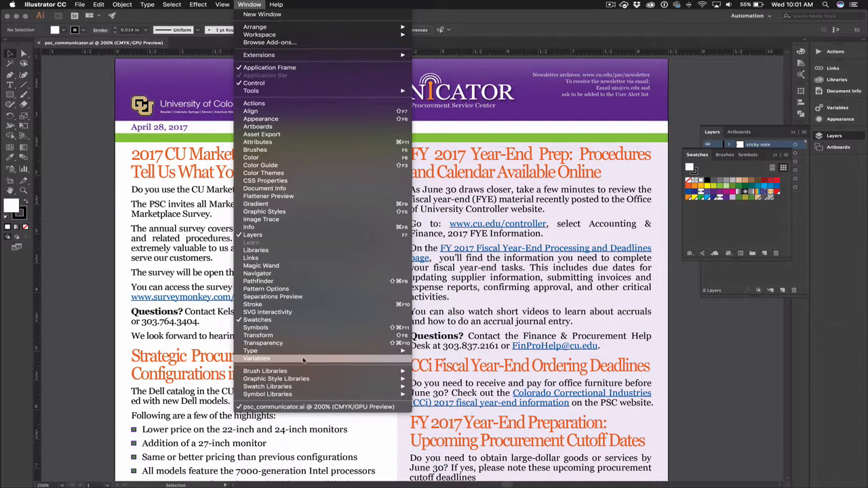
pyautogui.moveTo(305, 351)
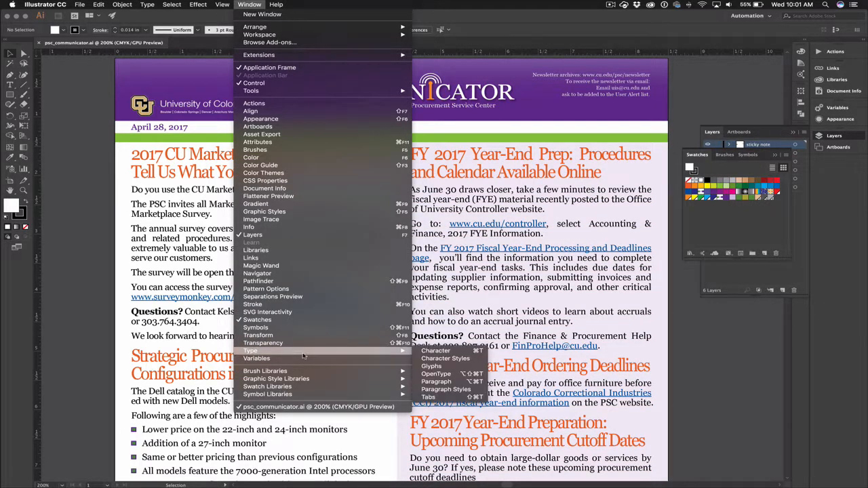
pyautogui.click(449, 390)
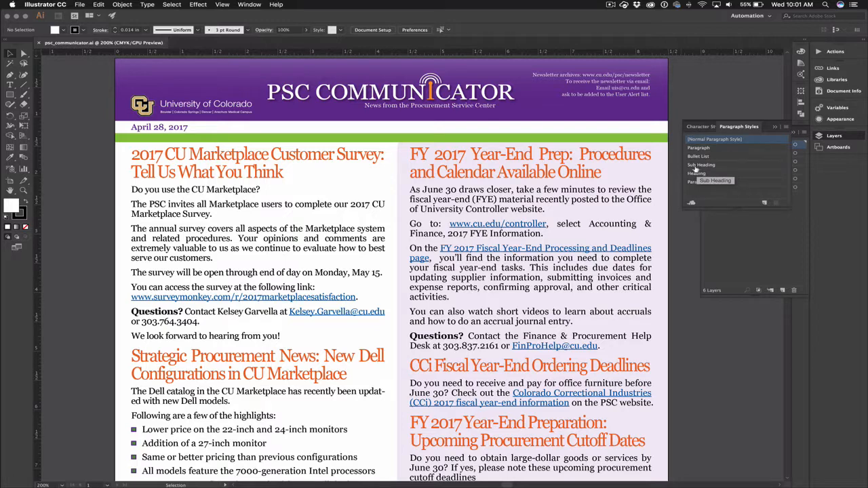
# - Try applying the Sub Heading paragraph style to the 'Do you use the CU Marketplace?' line, and undo it
pyautogui.click(221, 193)
pyautogui.doubleClick(221, 192)
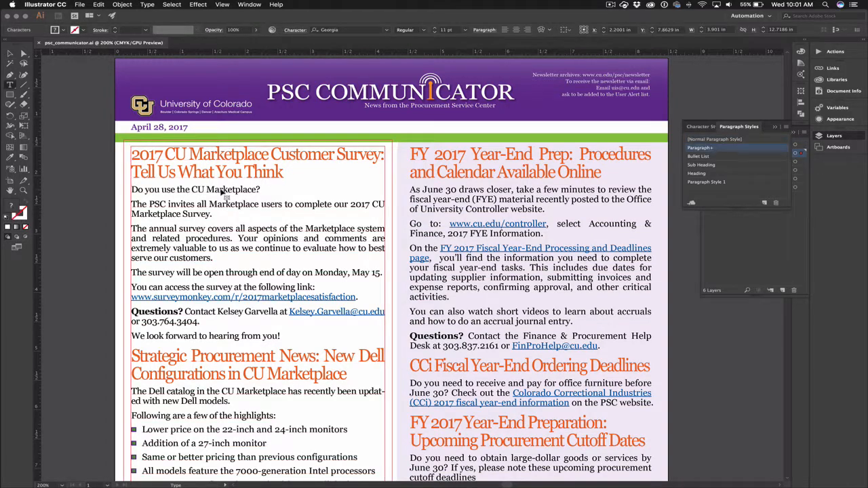
pyautogui.tripleClick(221, 192)
pyautogui.click(701, 164)
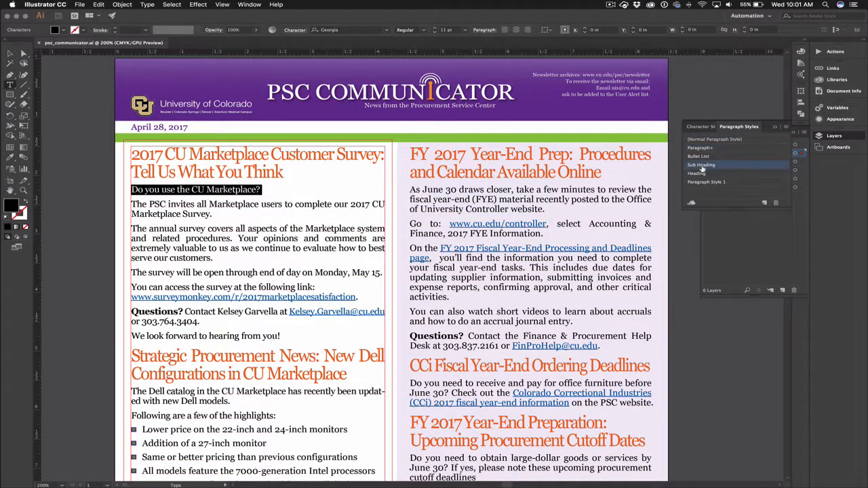
pyautogui.click(311, 203)
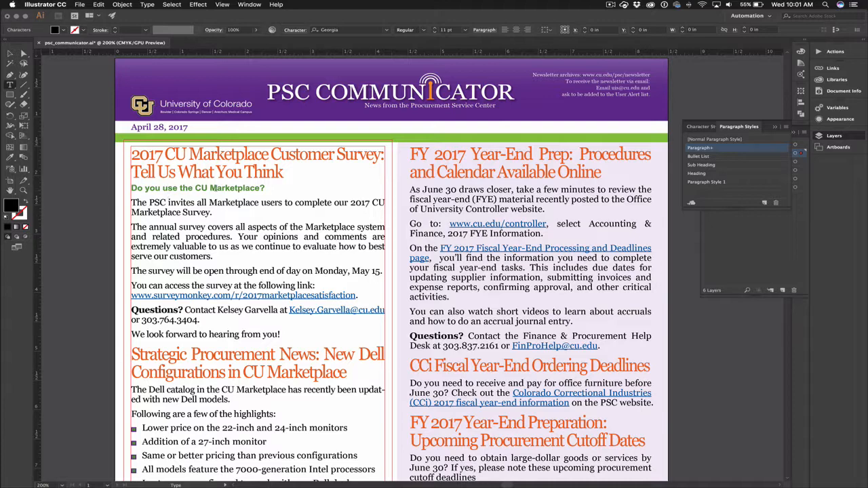
pyautogui.press('super+z')
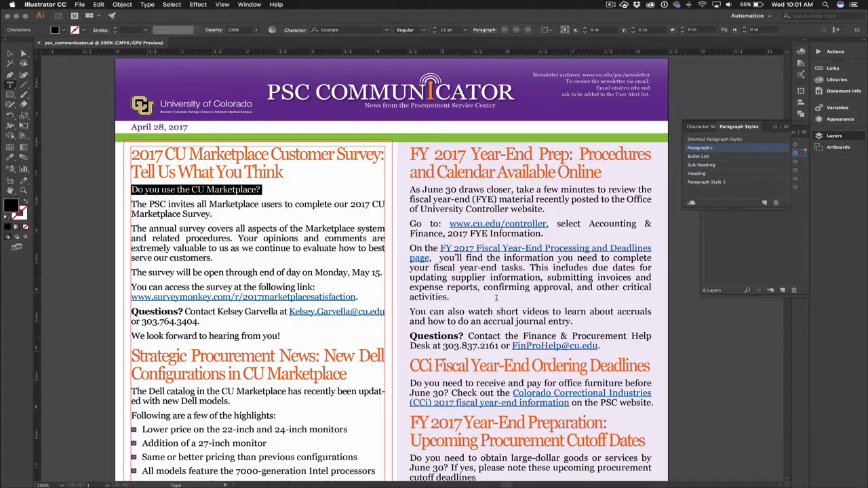
# - Select the bulleted highlights list to check which paragraph style it uses
pyautogui.scroll(-3, 312, 349)
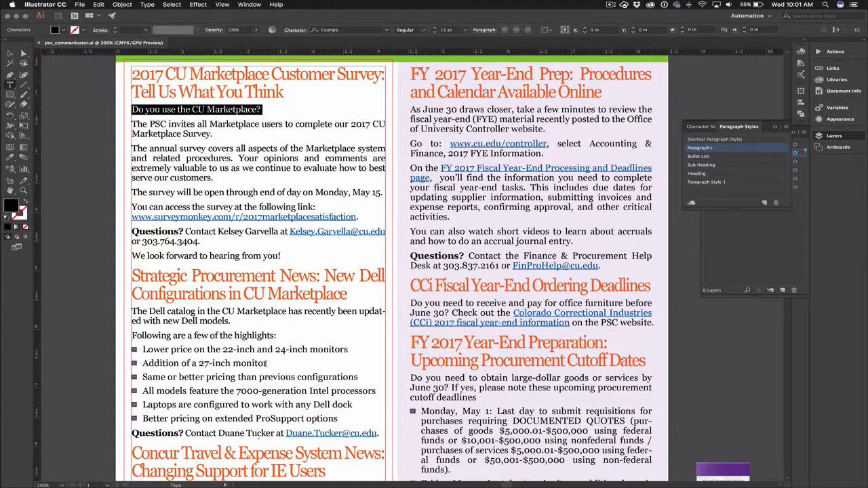
pyautogui.moveTo(142, 351); pyautogui.dragTo(360, 389)
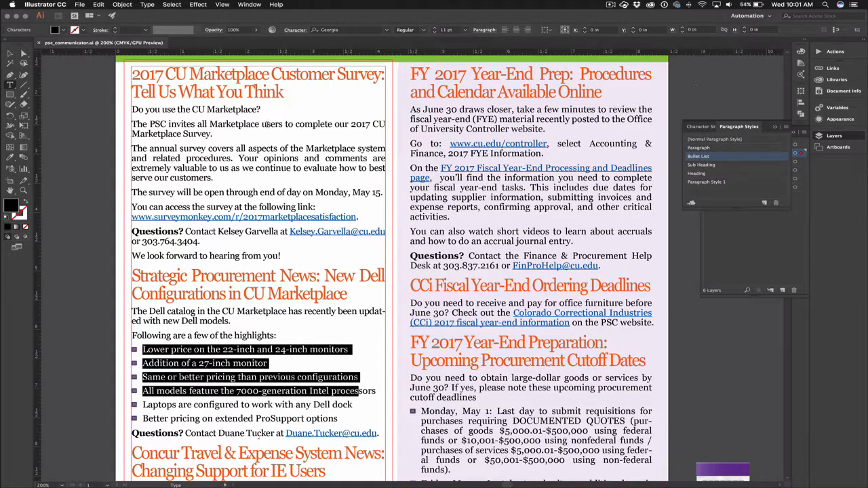
pyautogui.press('Escape')
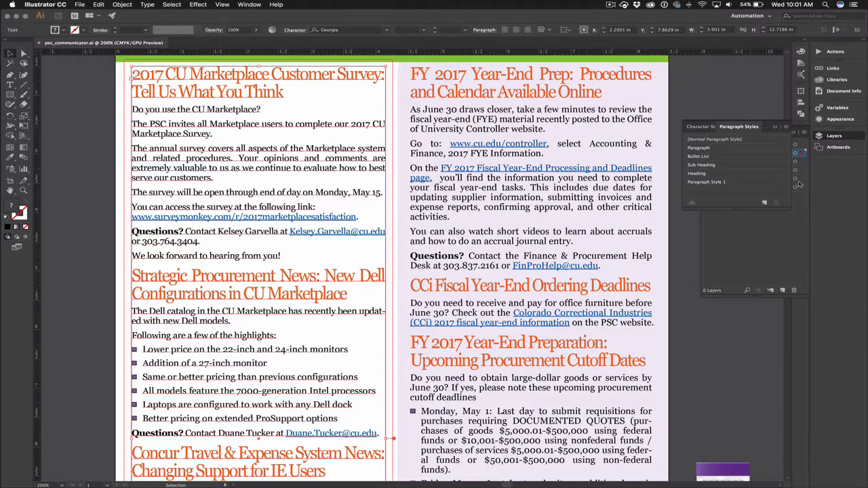
# - Rearrange the docked panels to bring up the Symbols panel
pyautogui.click(776, 126)
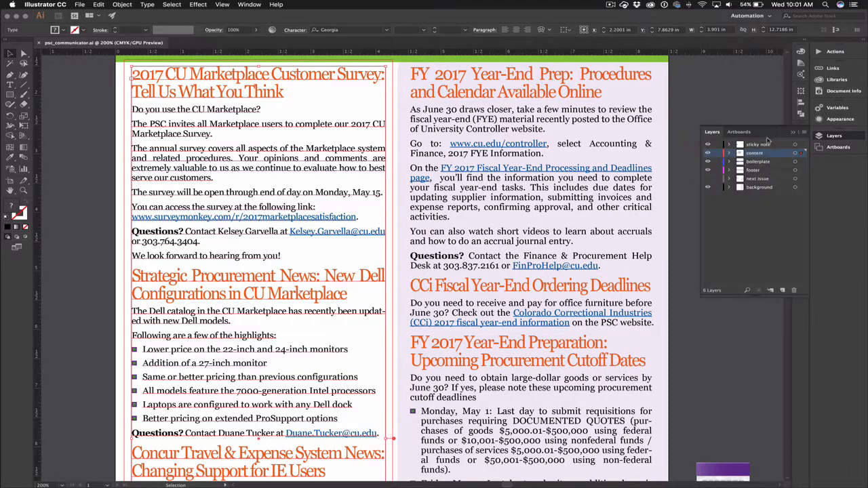
pyautogui.click(794, 132)
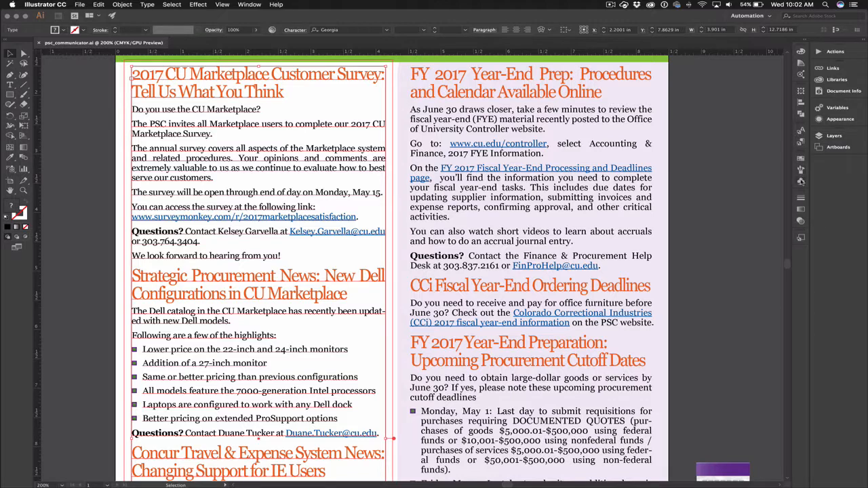
pyautogui.click(800, 181)
pyautogui.moveTo(692, 183); pyautogui.dragTo(632, 129)
pyautogui.click(679, 137)
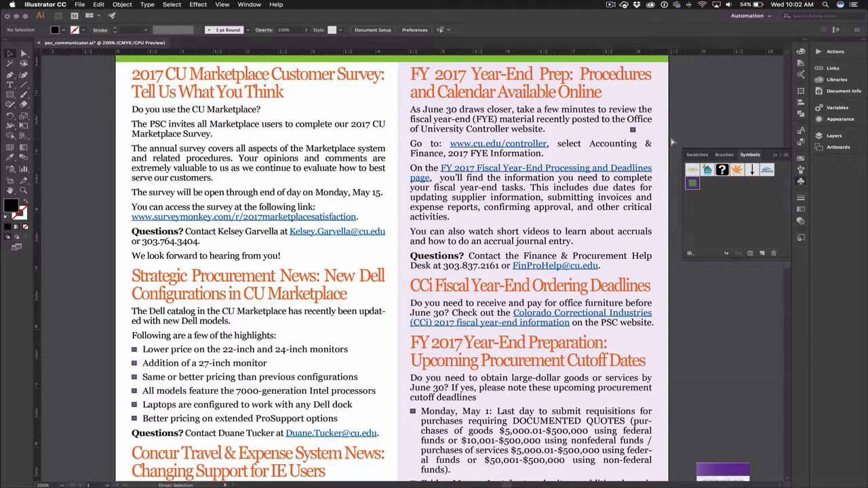
pyautogui.press('super+z')
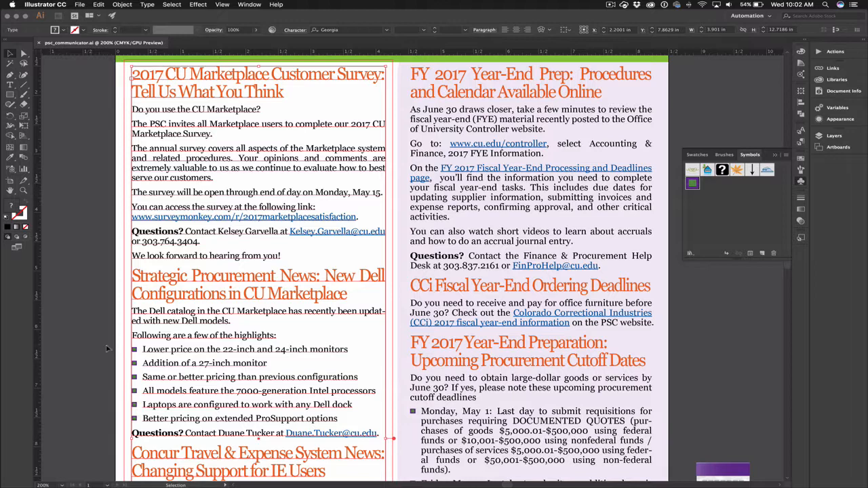
# - Select the phrase 'also watch short videos' and open the Character panel to examine its formatting
pyautogui.scroll(-5, 102, 349)
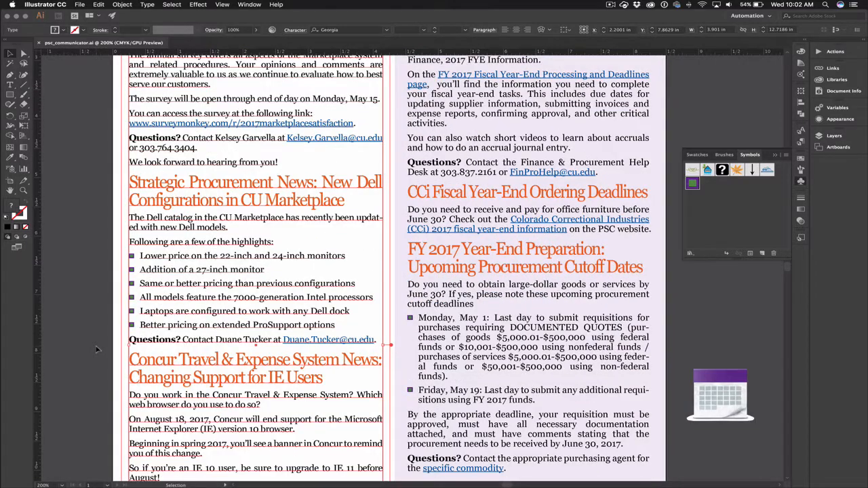
pyautogui.scroll(-2, 97, 350)
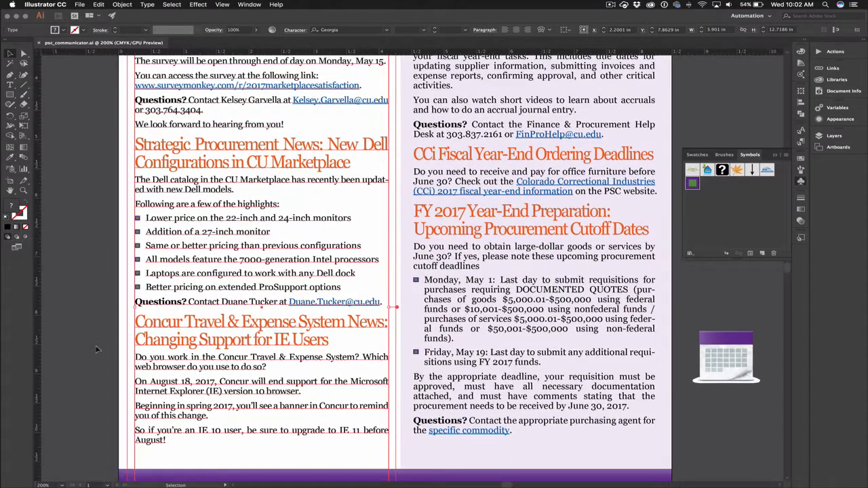
pyautogui.click(92, 310)
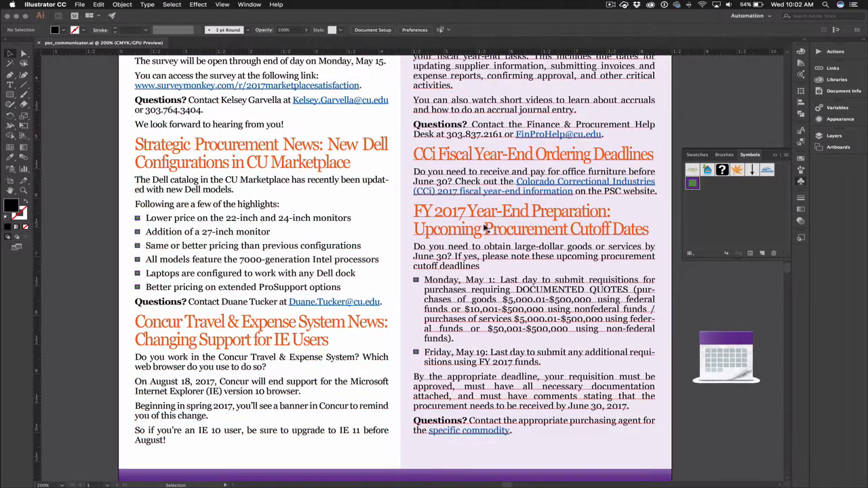
pyautogui.click(470, 102)
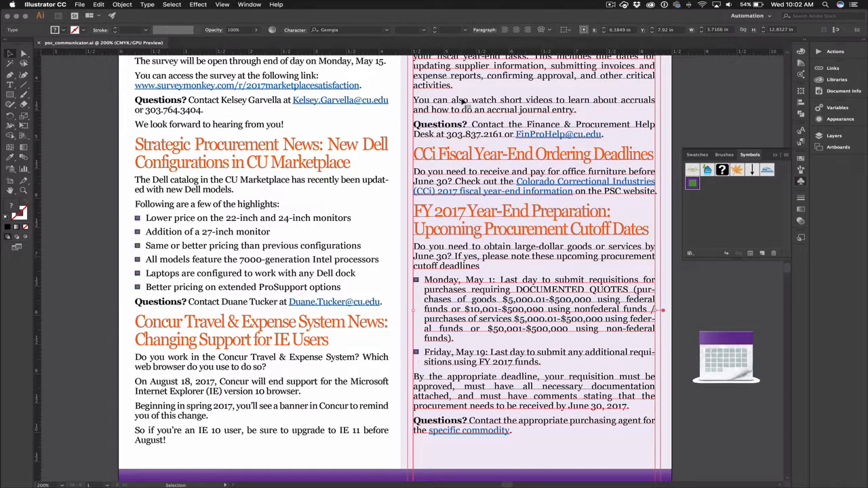
pyautogui.doubleClick(470, 102)
pyautogui.moveTo(451, 101); pyautogui.dragTo(552, 101)
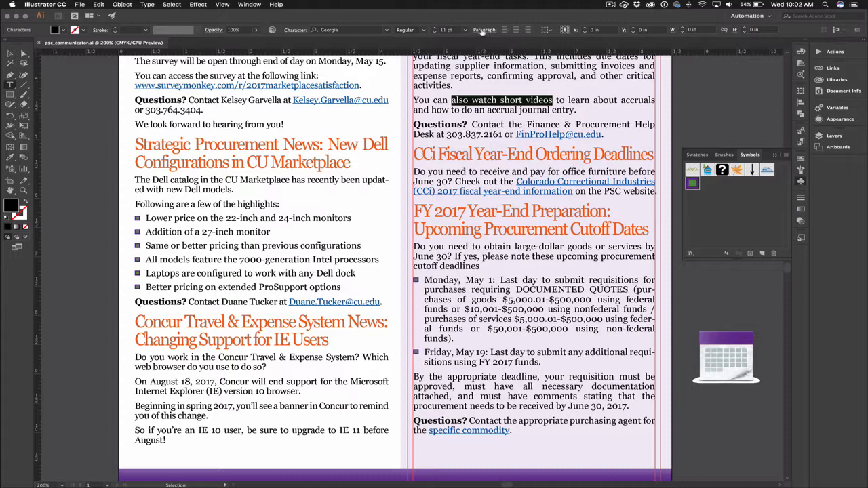
pyautogui.click(290, 32)
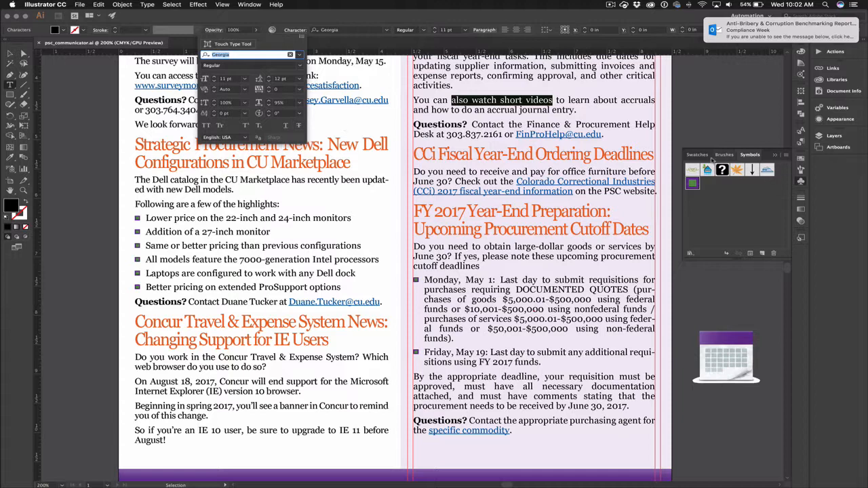
pyautogui.click(698, 155)
pyautogui.click(698, 156)
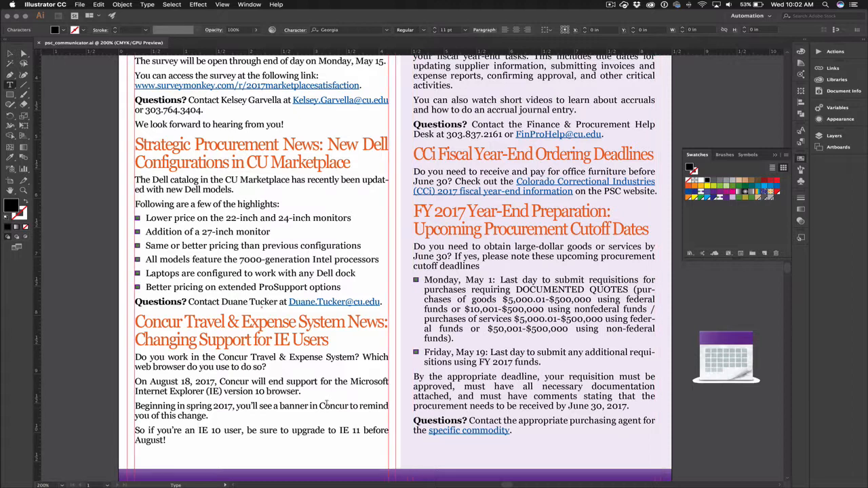
# - Select the bold 'Questions?' label and the contact's e-mail link to examine their character formatting
pyautogui.moveTo(468, 421); pyautogui.dragTo(412, 421)
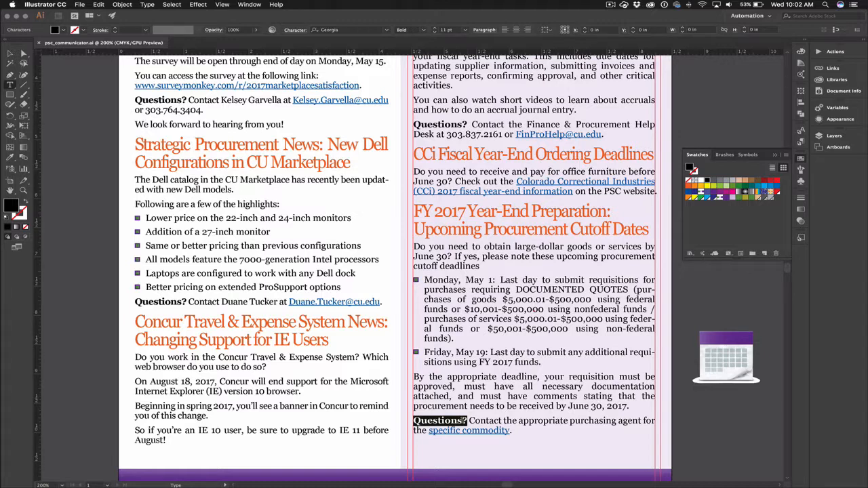
pyautogui.click(481, 421)
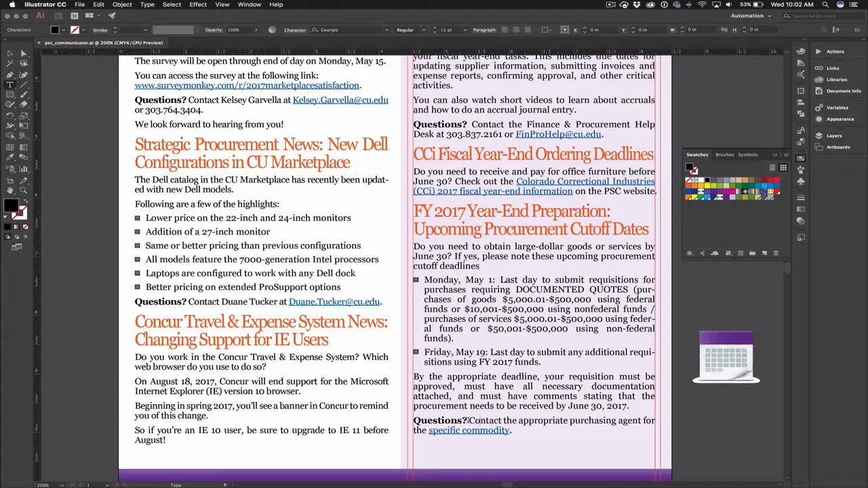
pyautogui.moveTo(390, 100); pyautogui.dragTo(292, 101)
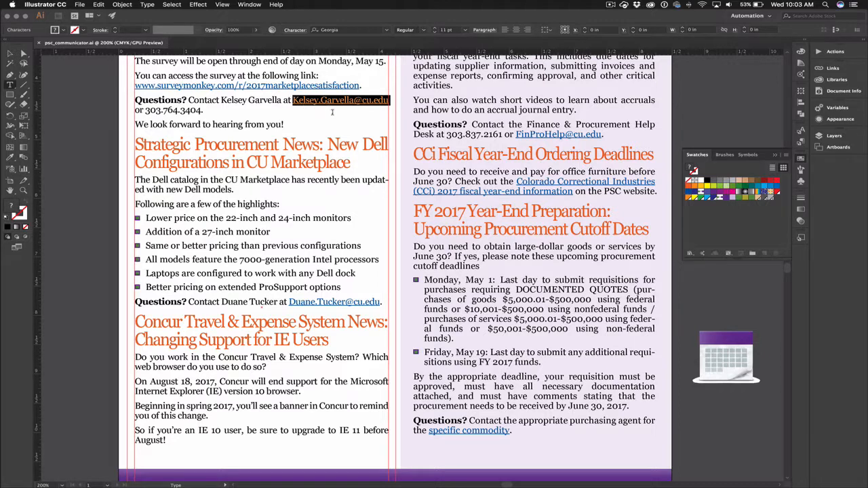
pyautogui.click(299, 100)
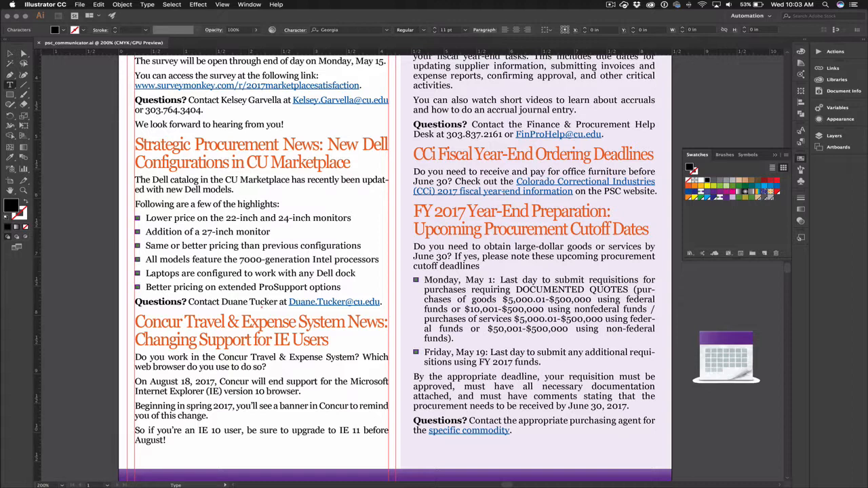
# - Apply Fit Headline to the 'CCi Fiscal Year-End Ordering Deadlines' heading so it spans the column width
pyautogui.tripleClick(249, 145)
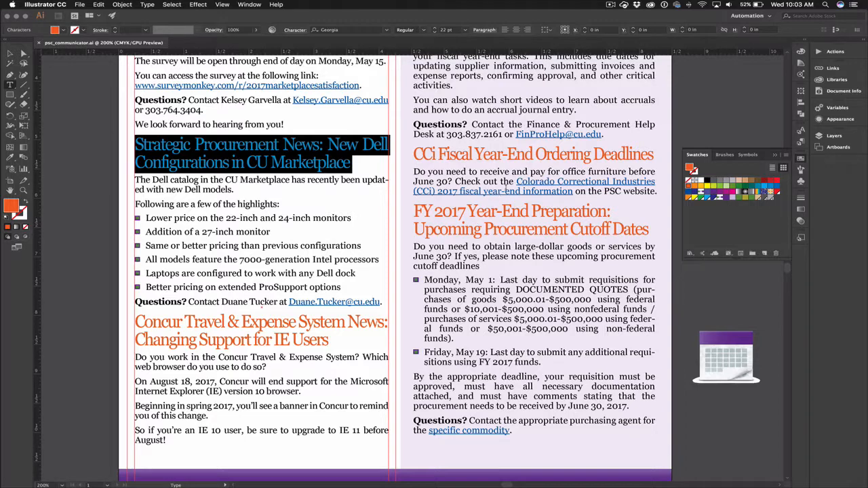
pyautogui.tripleClick(523, 154)
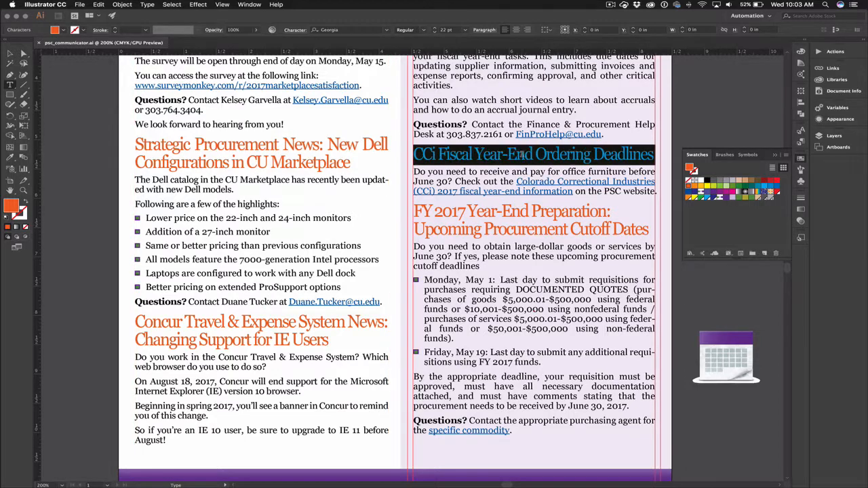
pyautogui.click(437, 153)
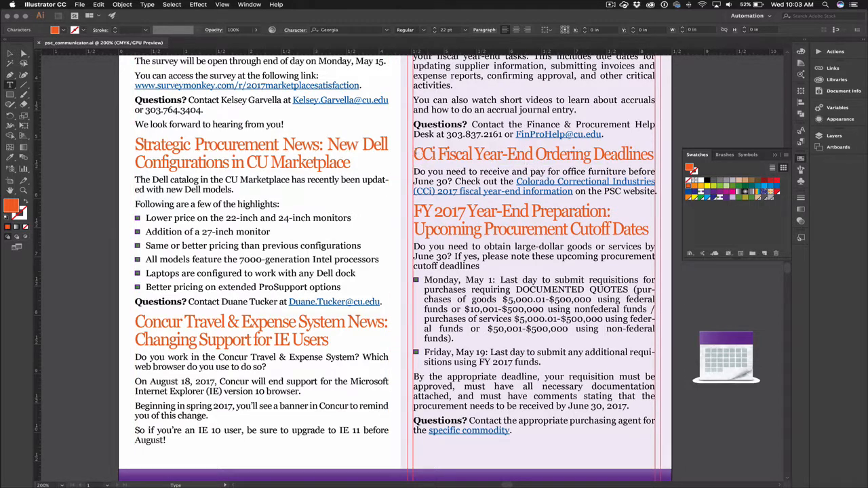
pyautogui.moveTo(415, 153); pyautogui.dragTo(656, 149)
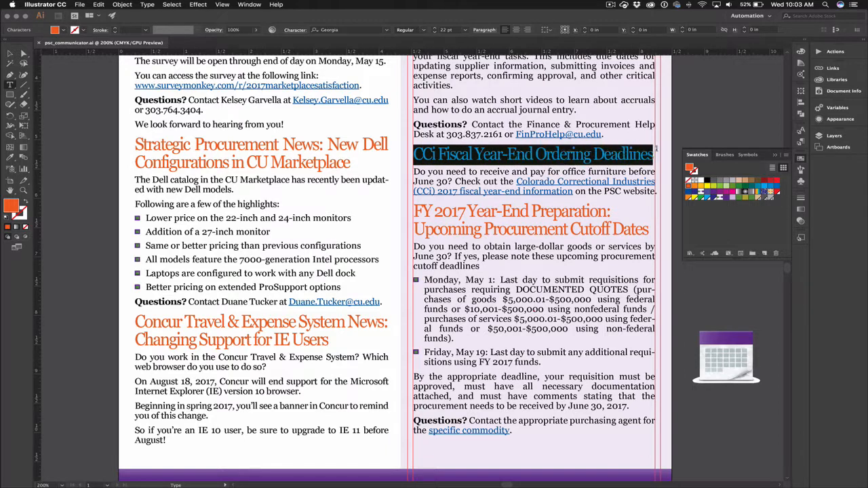
pyautogui.click(170, 4)
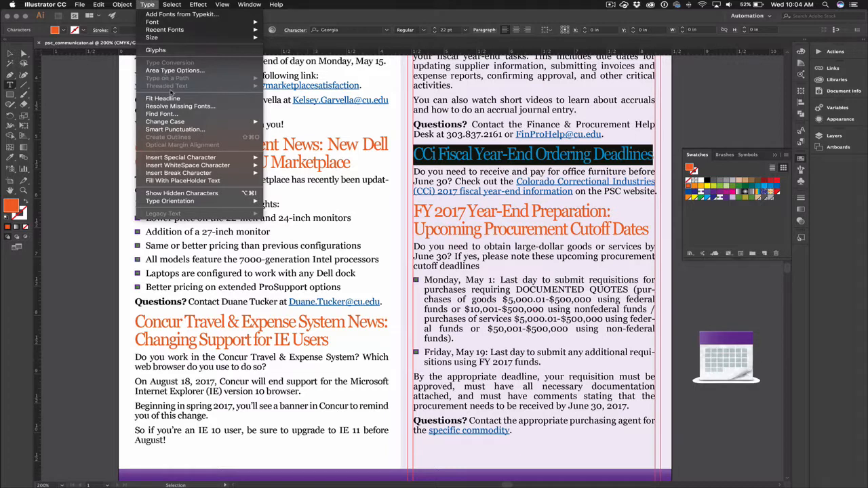
pyautogui.click(171, 98)
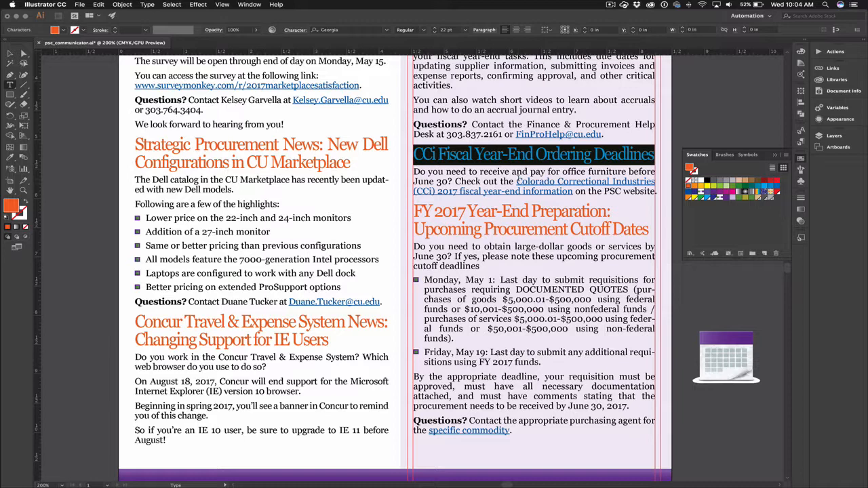
pyautogui.click(563, 170)
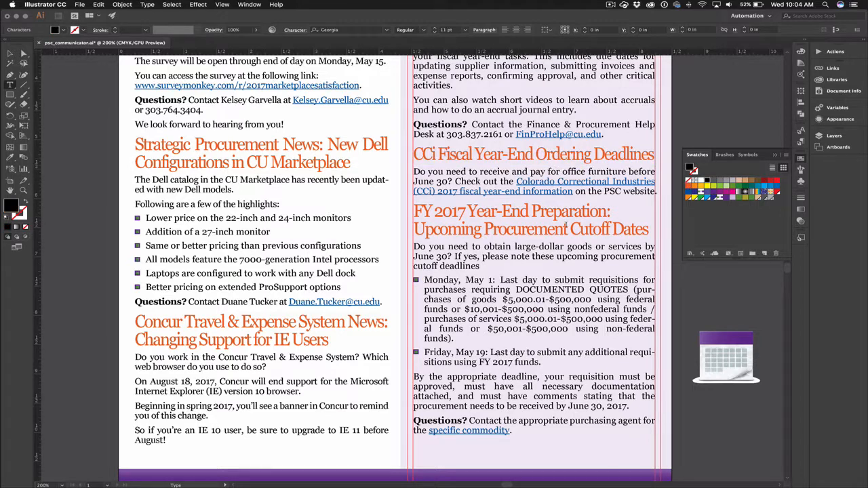
# - Delete the right column's closing text from 'By the appropriate deadline' through the 'specific commodity.' line
pyautogui.scroll(5, 587, 242)
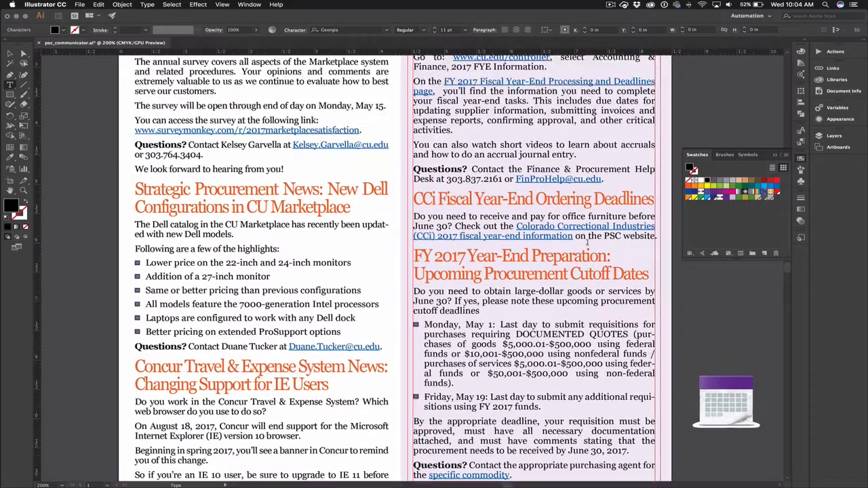
pyautogui.scroll(-6, 588, 243)
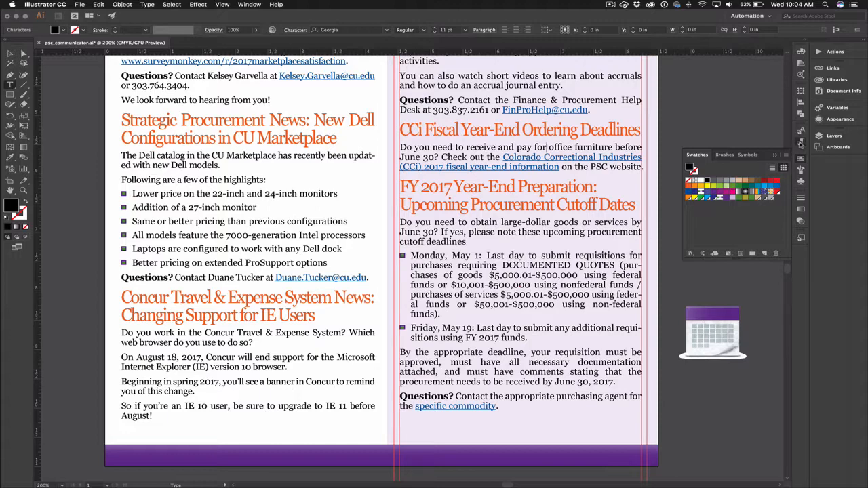
pyautogui.click(801, 143)
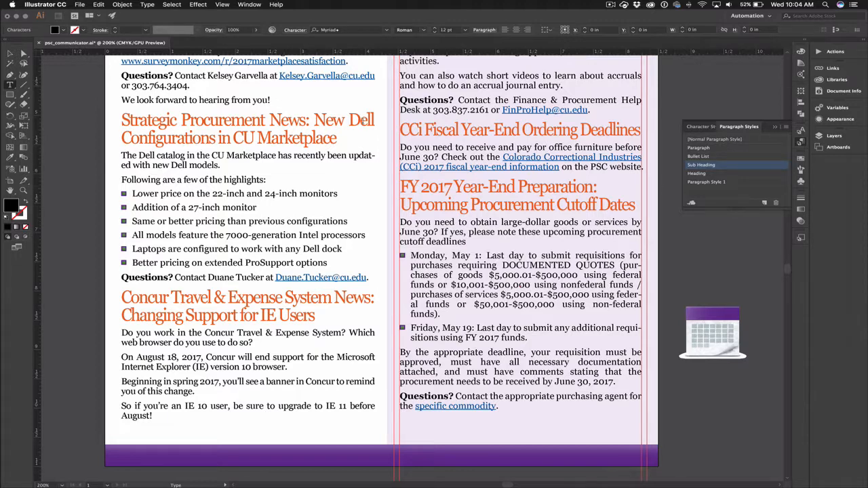
pyautogui.click(10, 54)
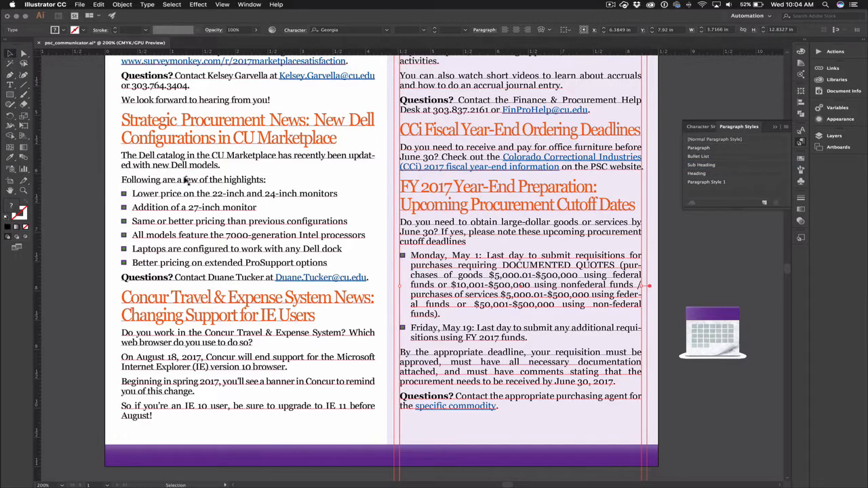
pyautogui.doubleClick(420, 354)
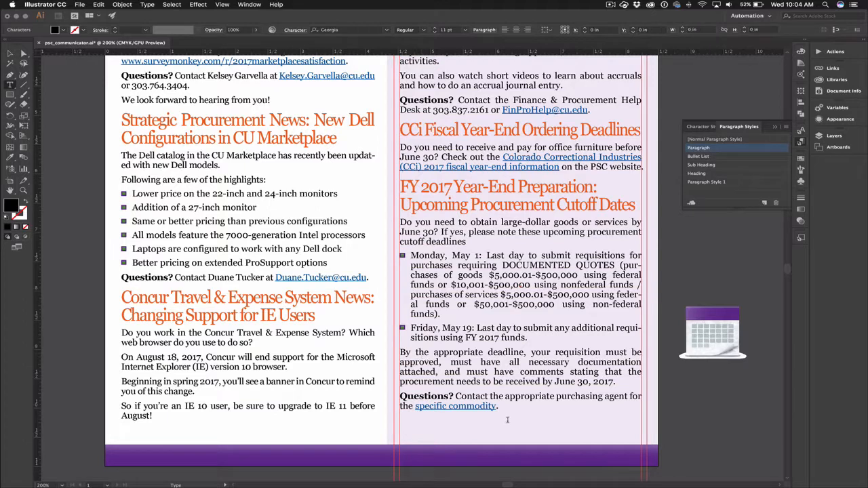
pyautogui.moveTo(499, 407); pyautogui.dragTo(392, 352)
pyautogui.press('BackSpace')
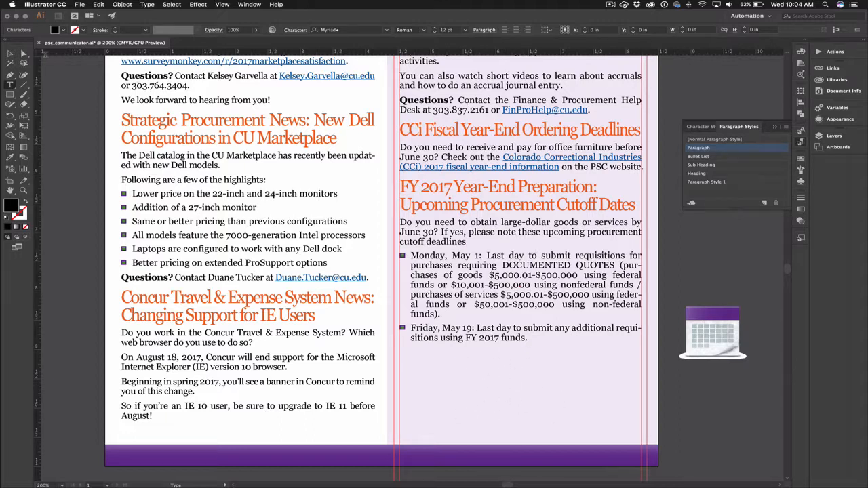
# - Open the Paragraph style's options and try its basic character size at 12 pt
pyautogui.click(10, 54)
pyautogui.click(58, 98)
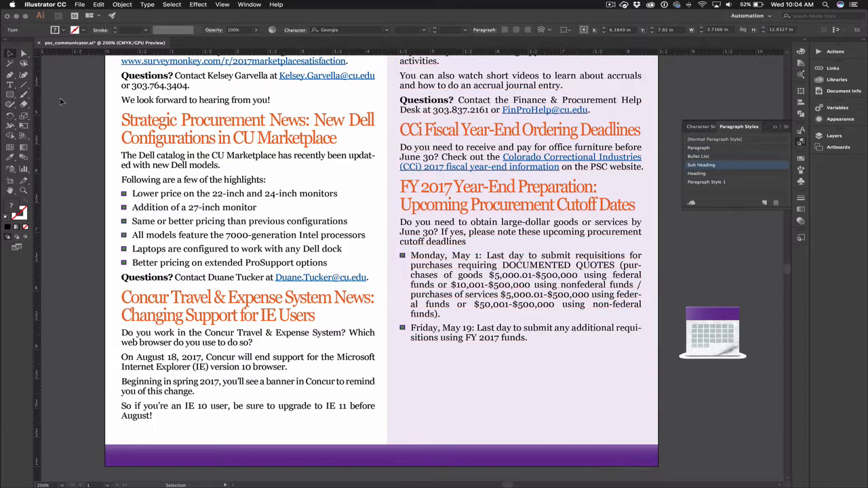
pyautogui.click(752, 148)
pyautogui.doubleClick(751, 148)
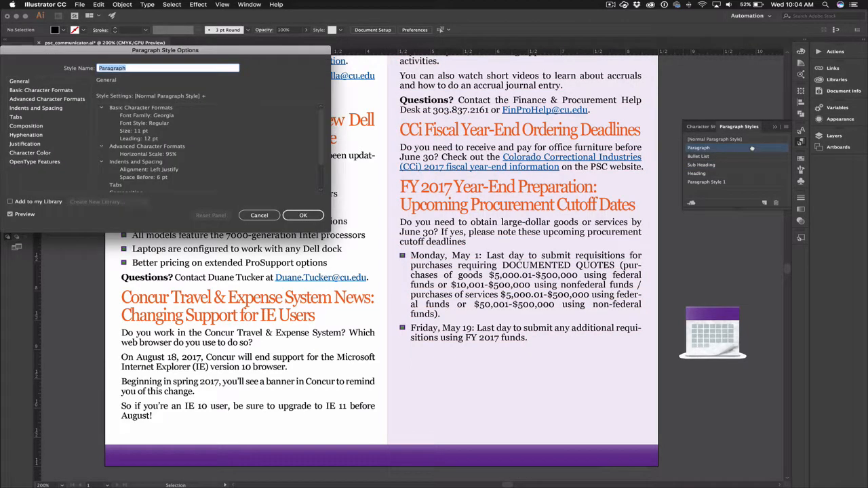
pyautogui.click(27, 91)
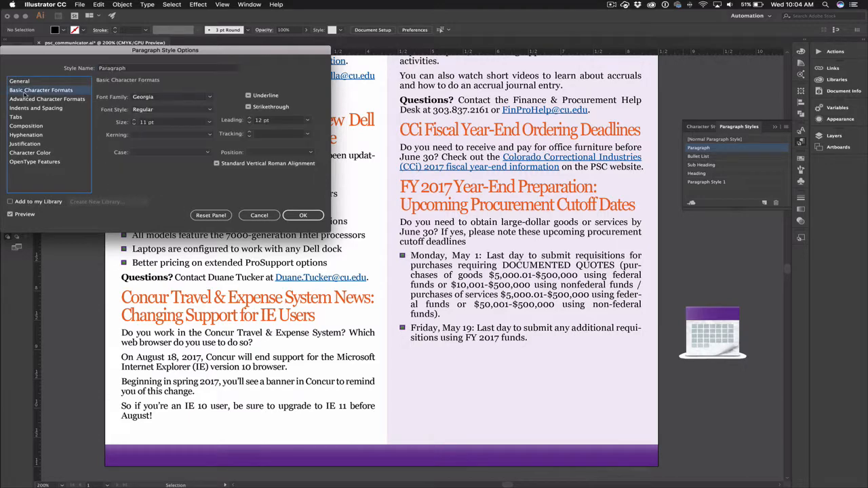
pyautogui.click(135, 122)
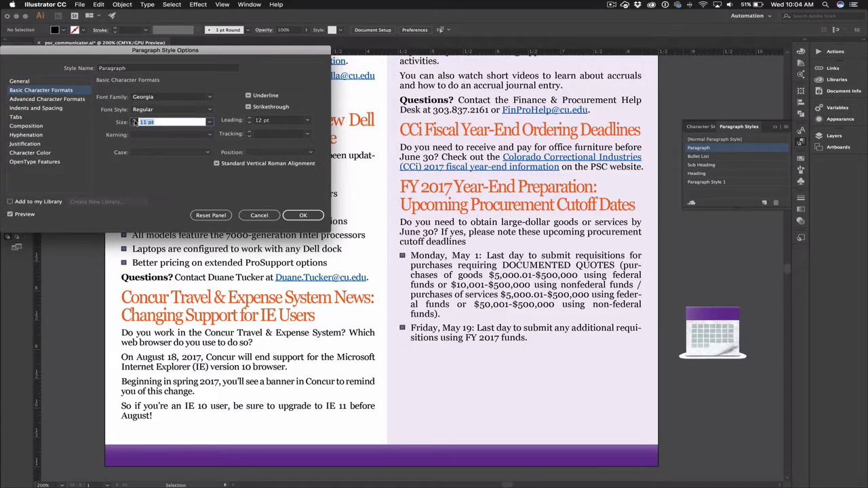
pyautogui.click(134, 120)
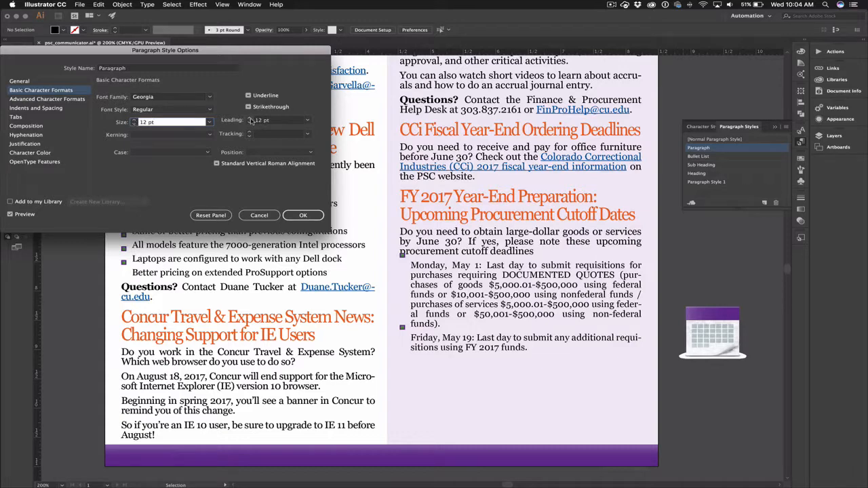
# - Try the Paragraph style's leading at 14 pt, then cancel the style options
pyautogui.click(250, 120)
pyautogui.click(248, 118)
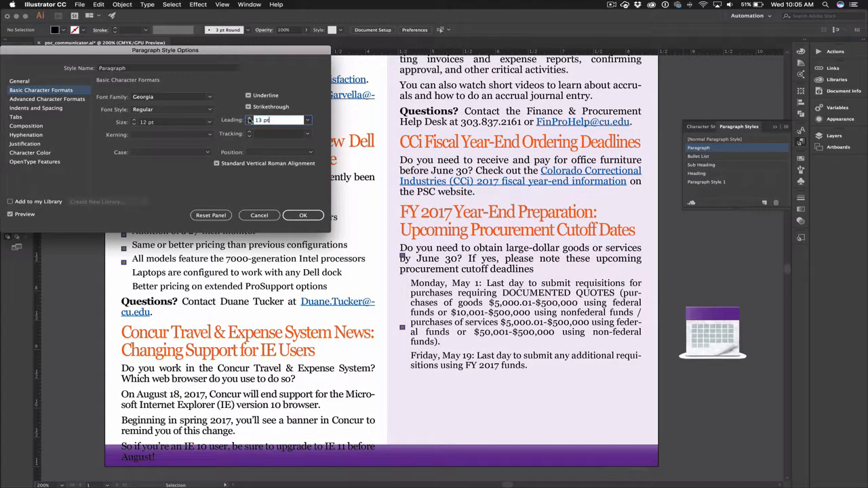
pyautogui.click(249, 118)
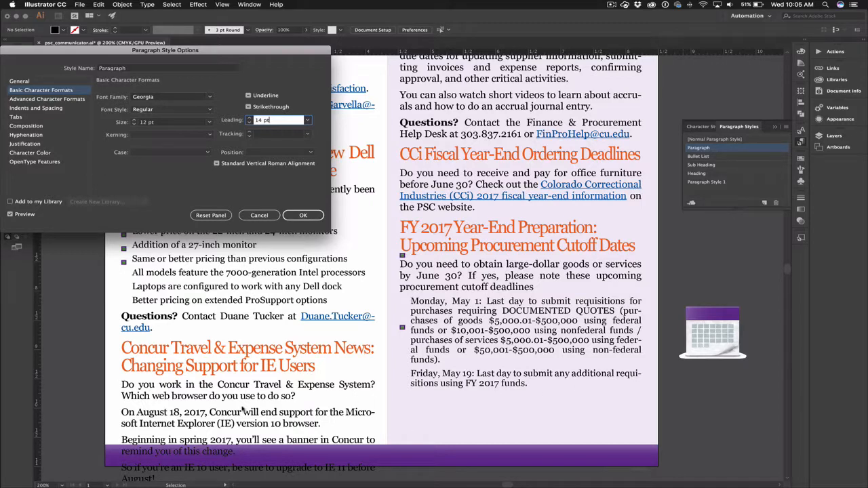
pyautogui.click(263, 217)
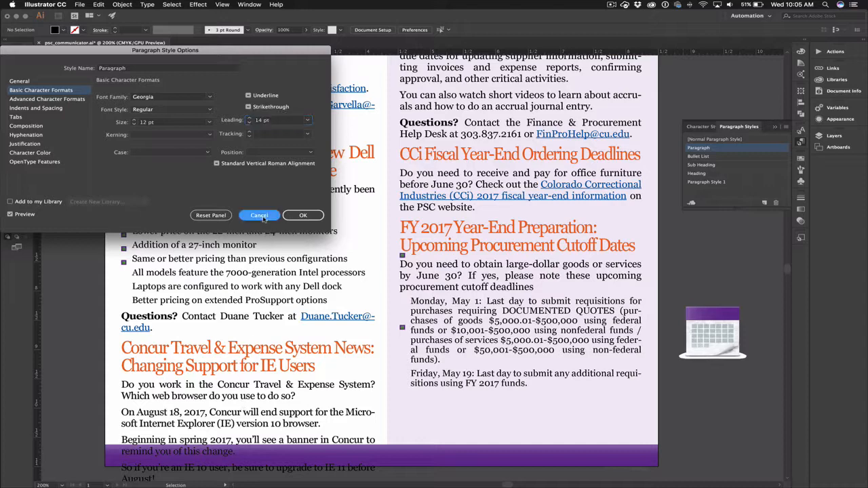